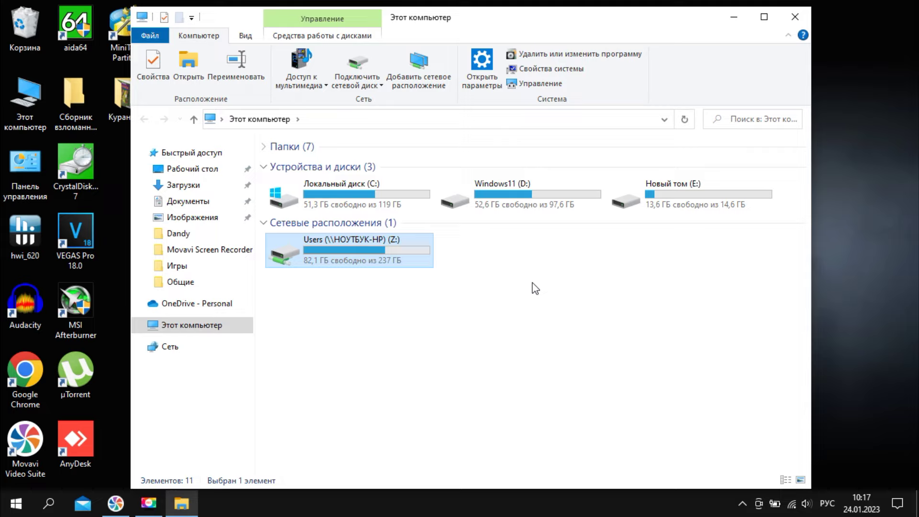
Step: Open the security permissions of drive Новый том (E:) and add the group "Все" to its list of groups and users
right_click(694, 191)
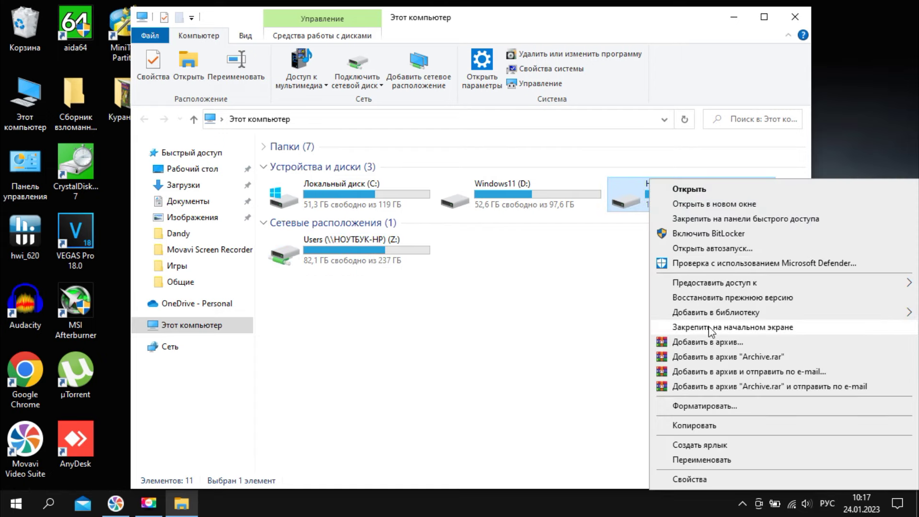
click(712, 479)
drag(819, 156, 472, 119)
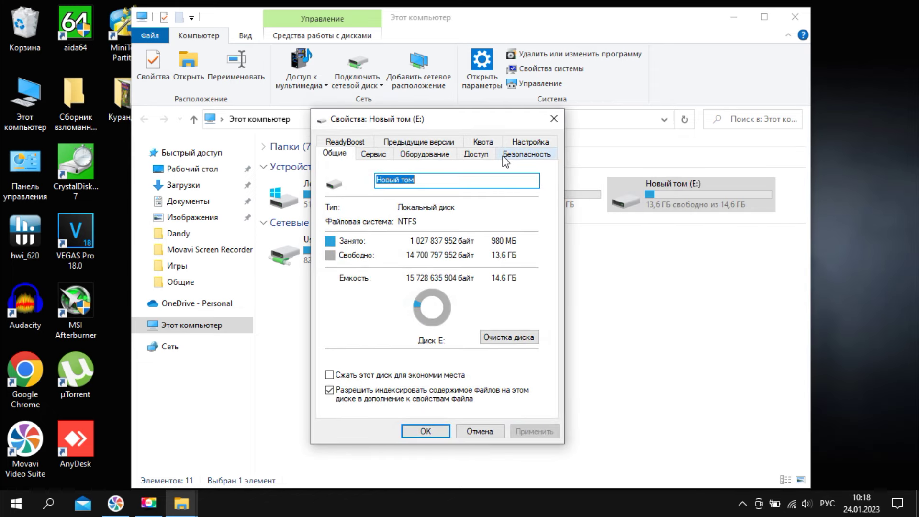
click(550, 156)
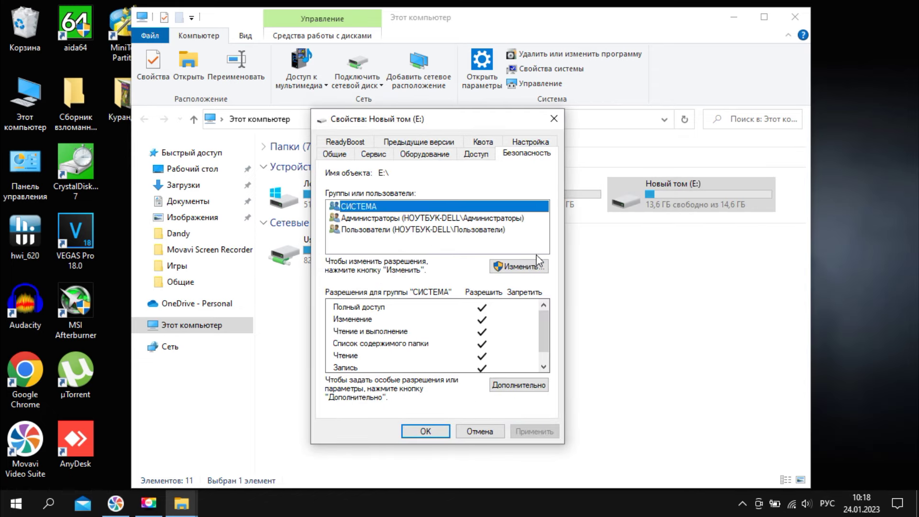
click(535, 268)
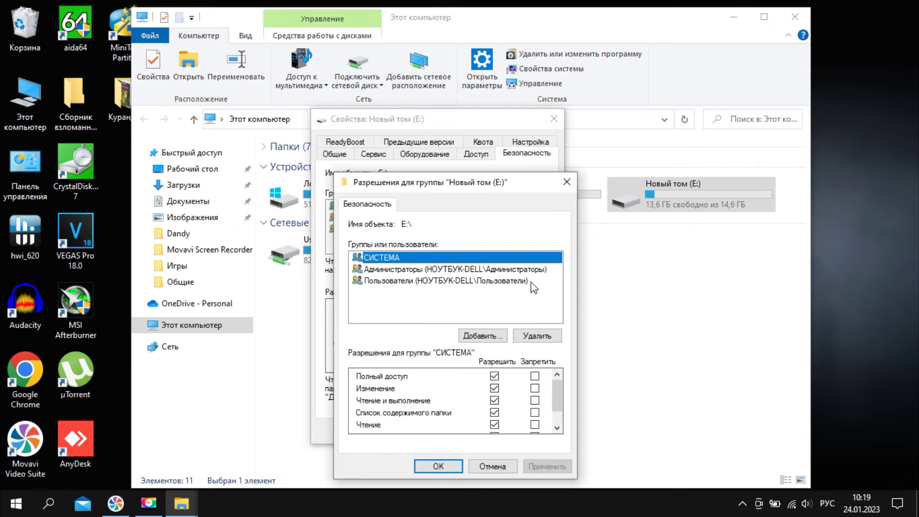
click(503, 340)
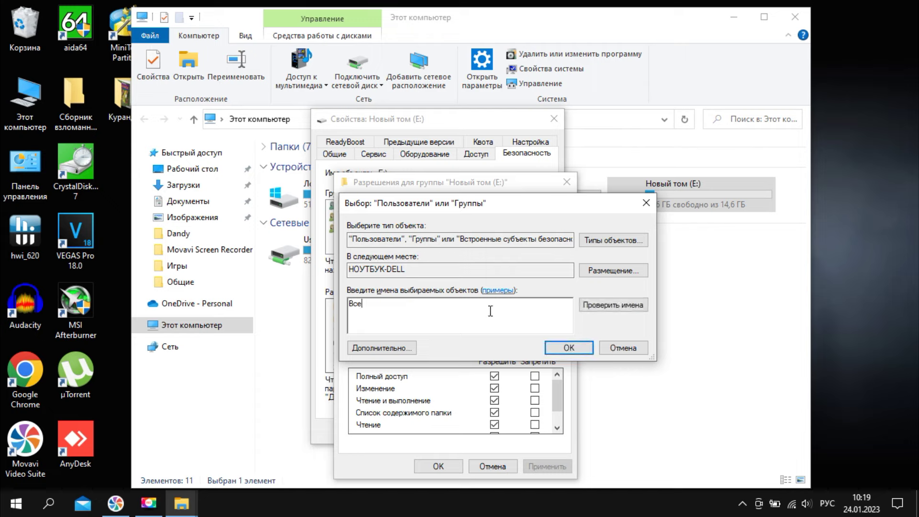
click(569, 347)
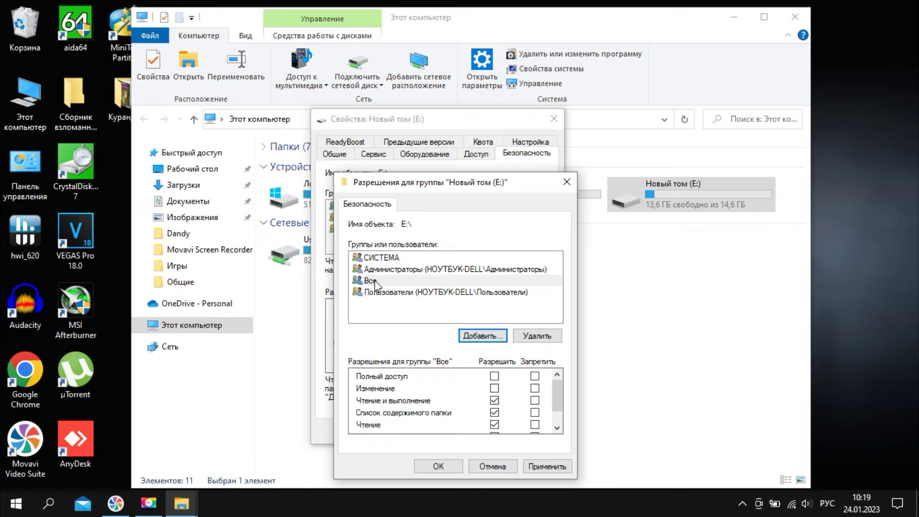
Step: Allow the "Все" group modify and full control permissions on drive E: and apply them
click(494, 389)
click(495, 377)
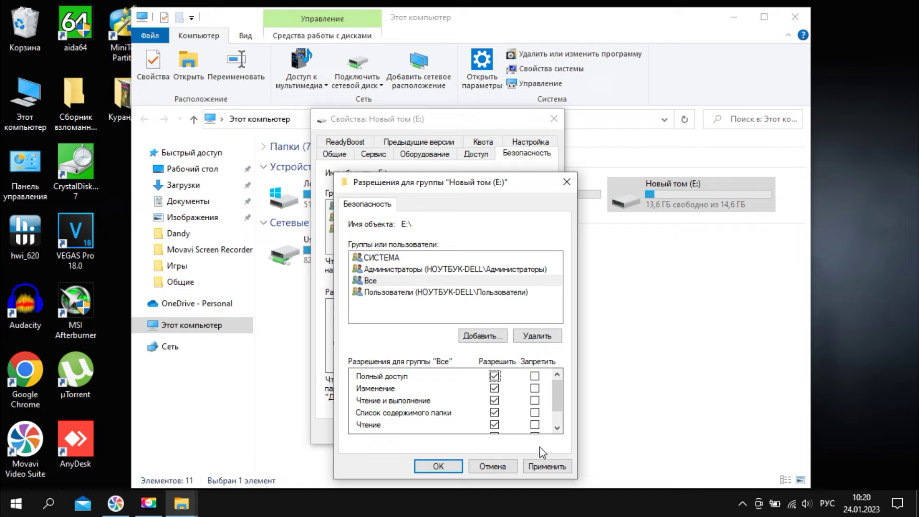
click(565, 466)
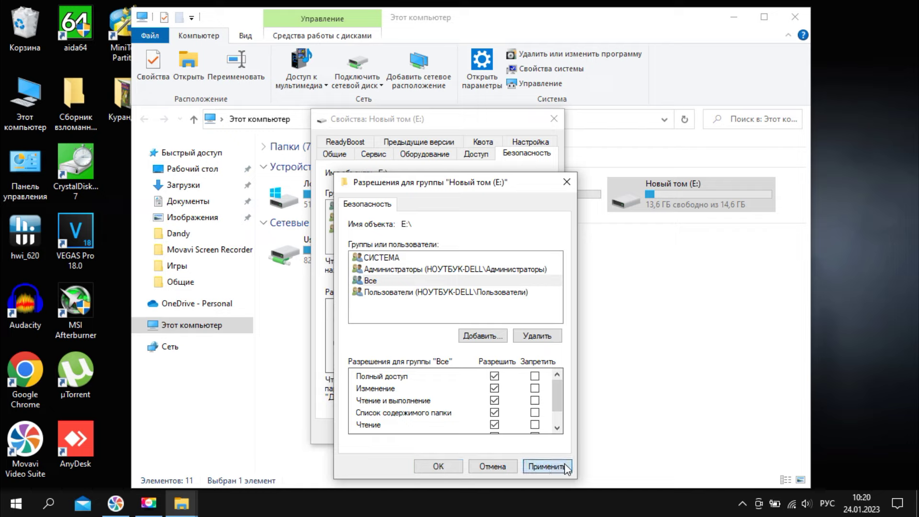
click(447, 468)
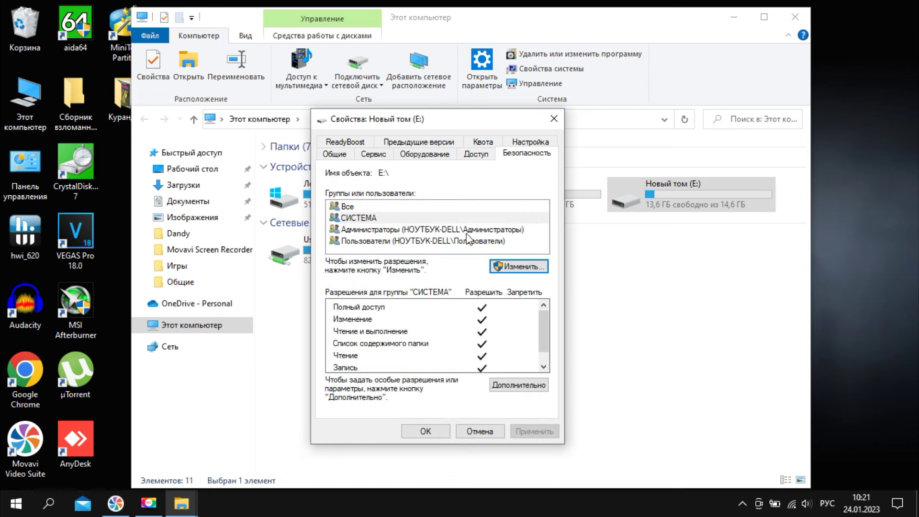
Step: Share drive E: through its advanced sharing settings under the share name E, and close its properties
click(476, 154)
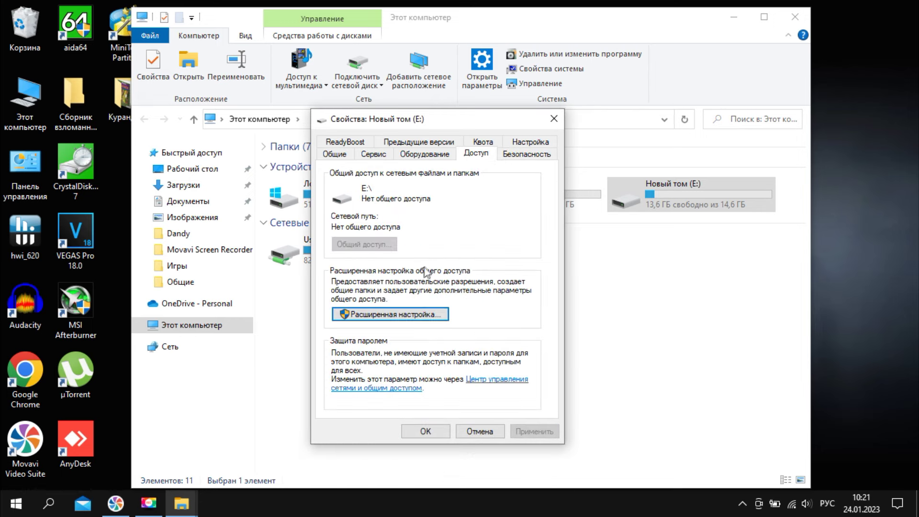
click(431, 316)
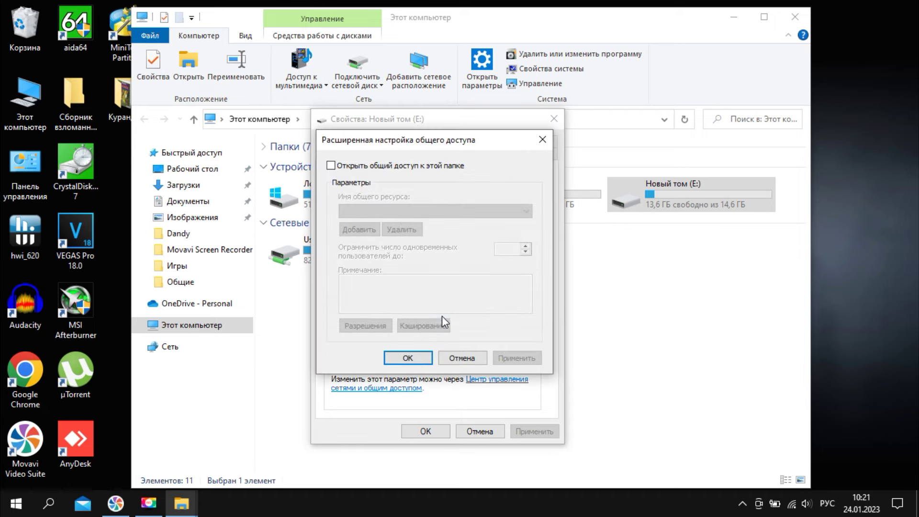
click(331, 165)
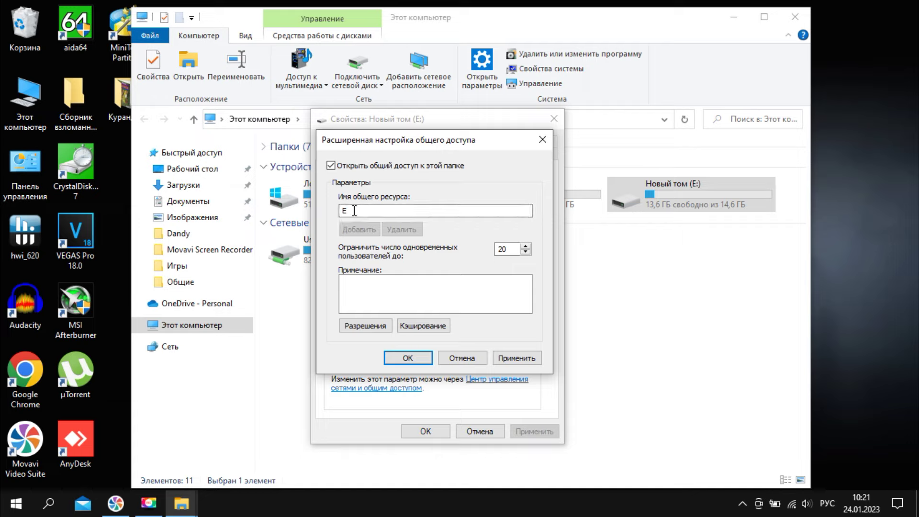
click(522, 359)
click(407, 358)
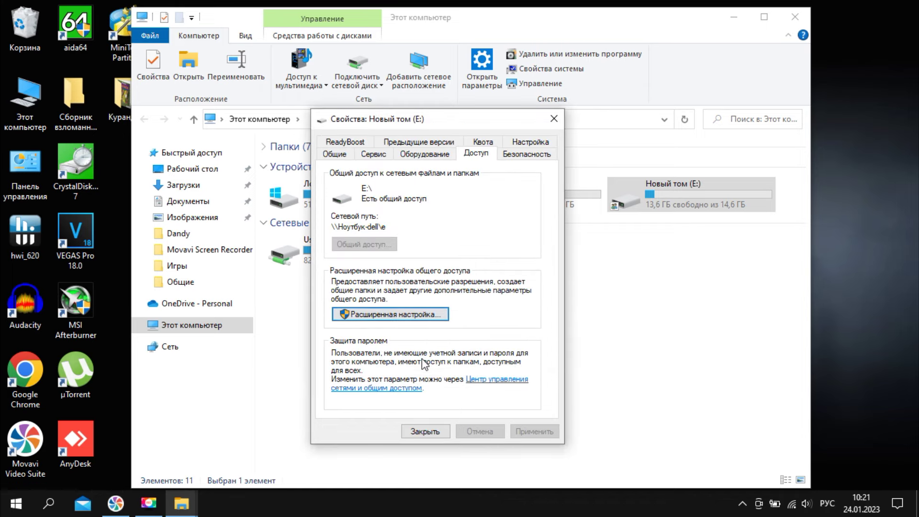
click(442, 432)
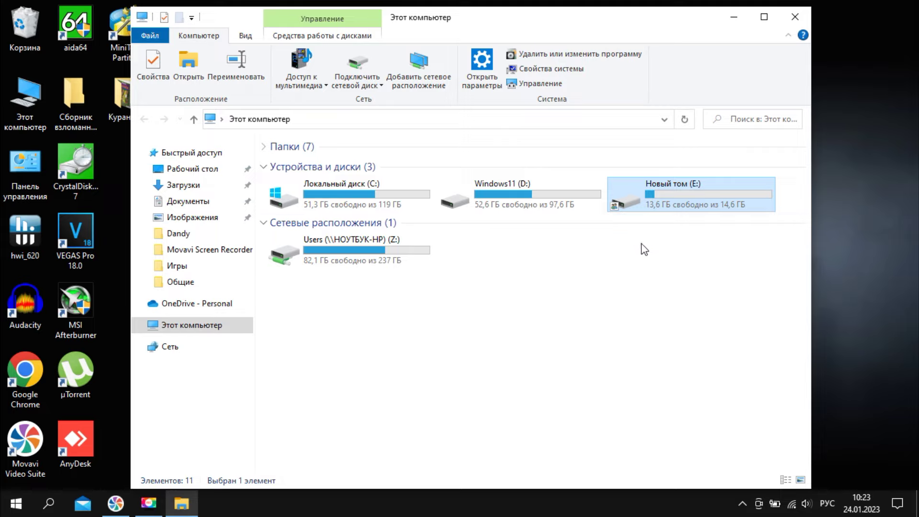
Step: Check which network profile is set for the texnocomputer wireless connection in the network and Internet settings
right_click(792, 504)
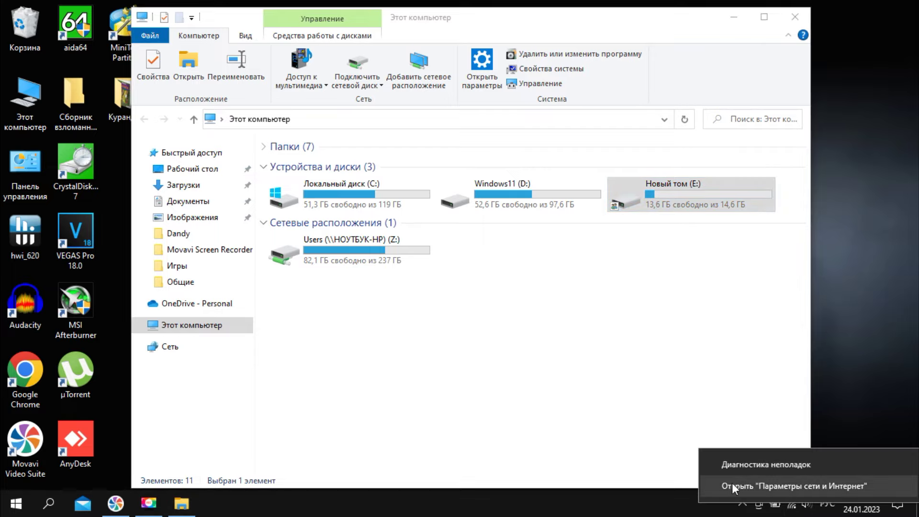
click(793, 486)
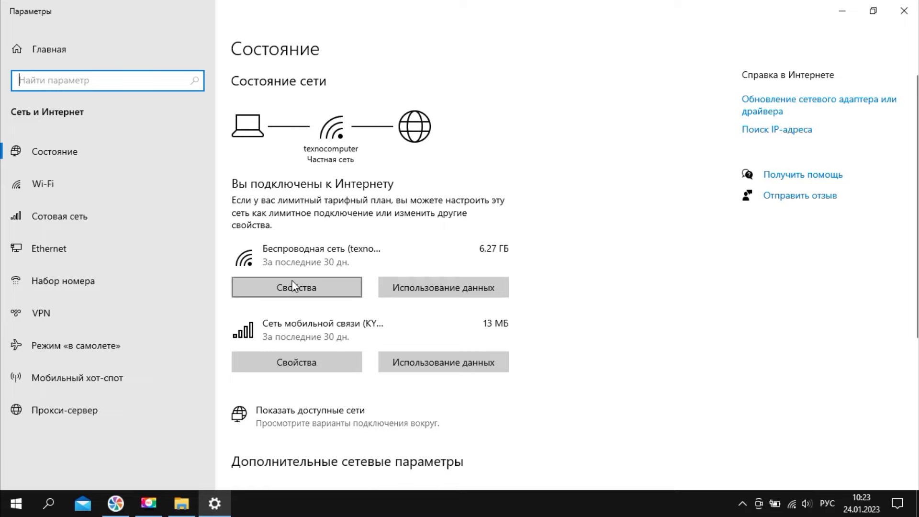
click(316, 291)
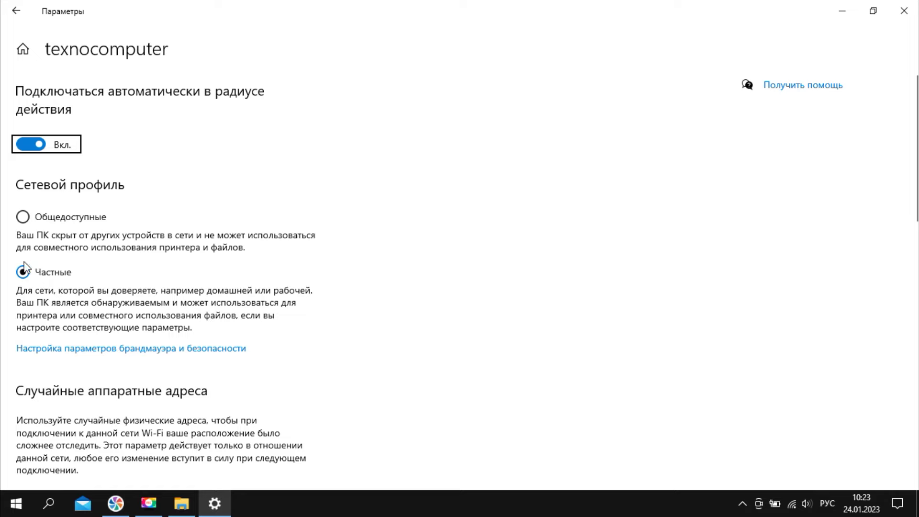
click(904, 10)
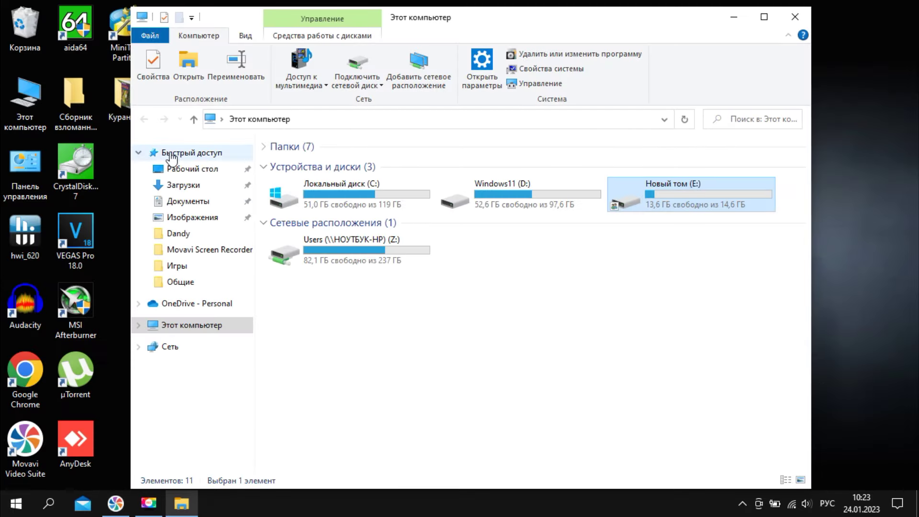
Step: Review the advanced sharing settings for the private, guest or public, and all-networks profiles in Control Panel
double_click(35, 169)
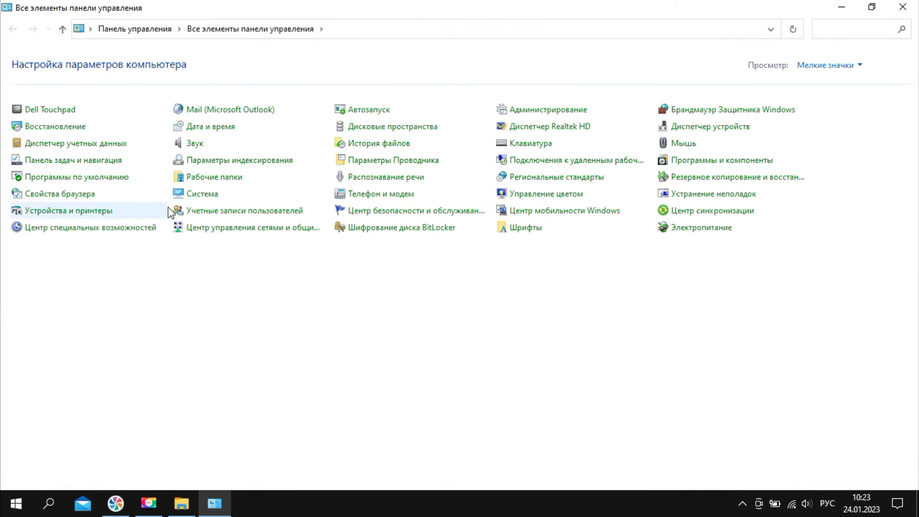
click(290, 234)
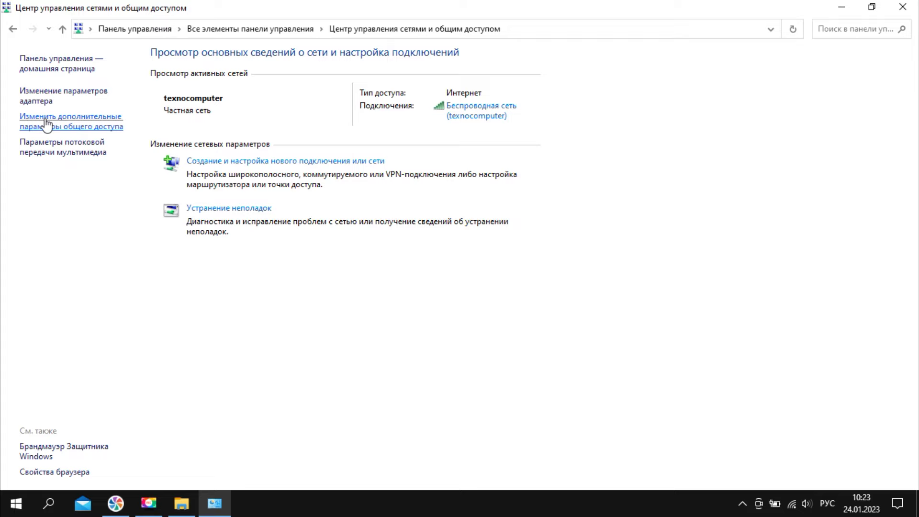
click(80, 129)
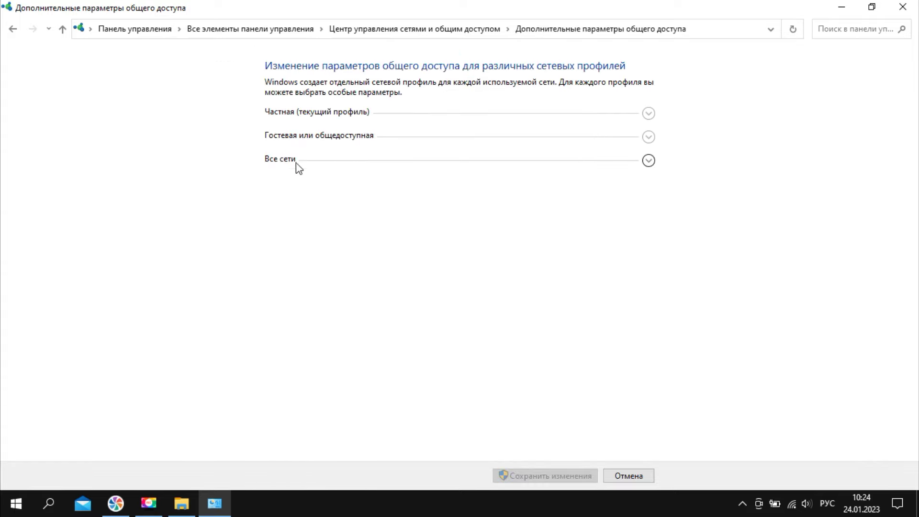
click(649, 114)
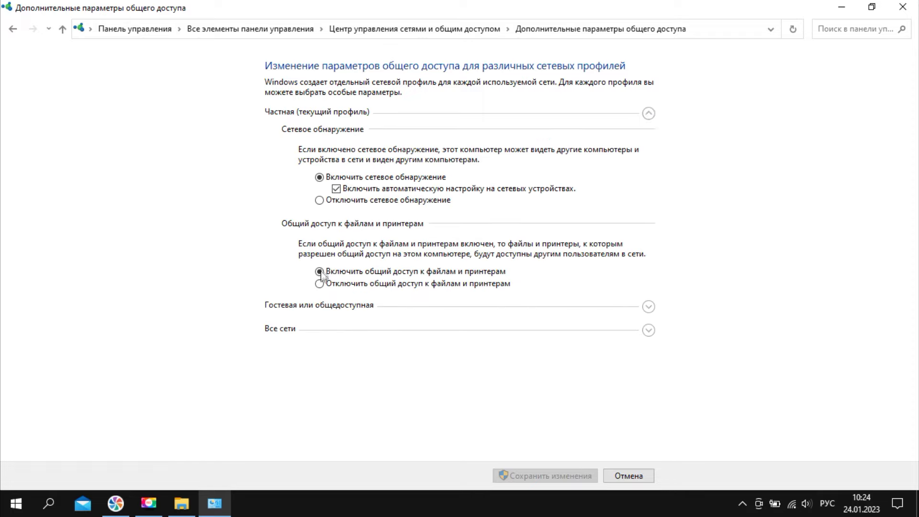
click(649, 306)
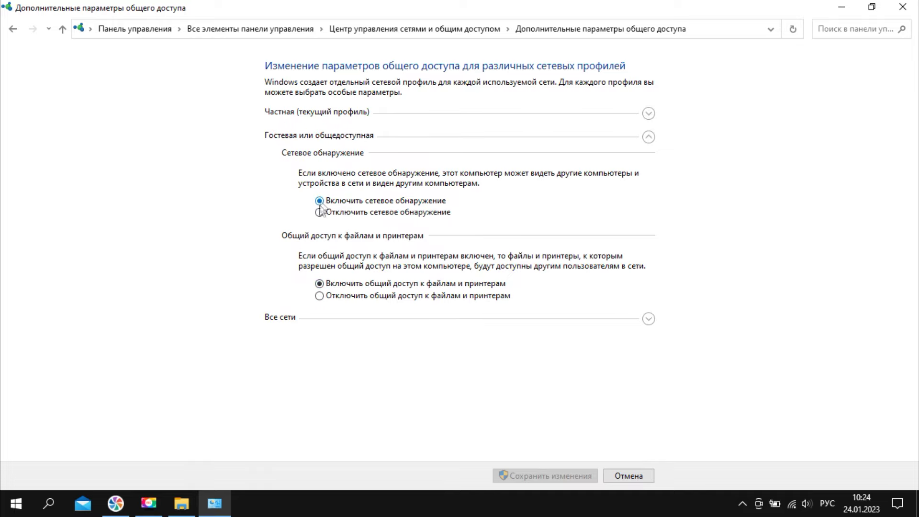
click(649, 322)
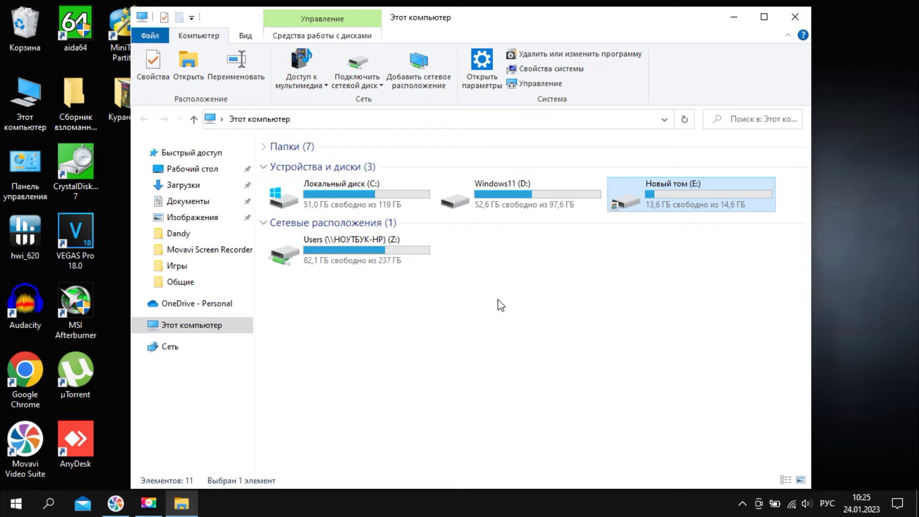
Step: View drive E:'s contents, and on the second computer open the shared folder e on НОУТБУК-DELL over the network
double_click(727, 207)
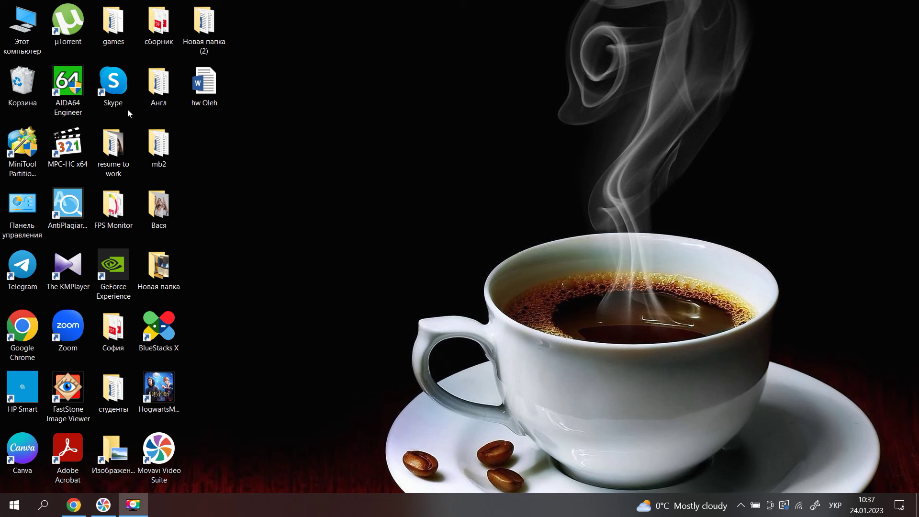
double_click(32, 35)
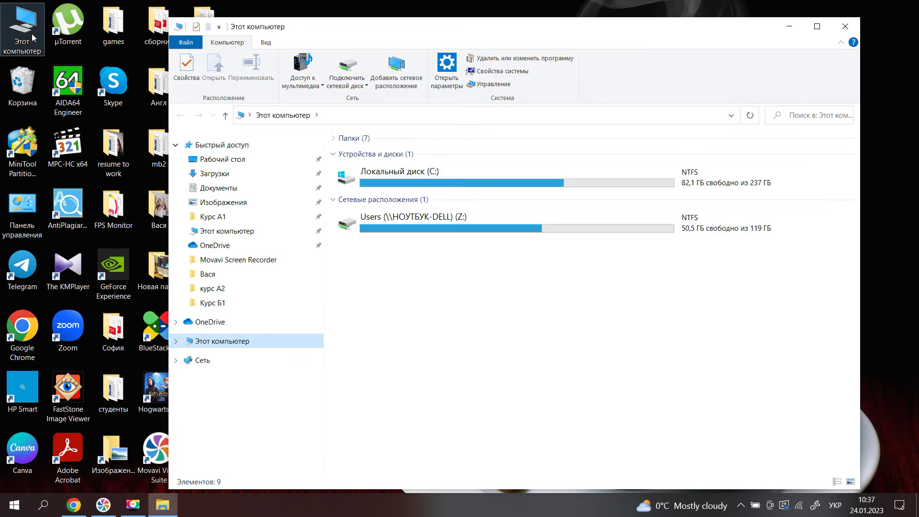
click(176, 361)
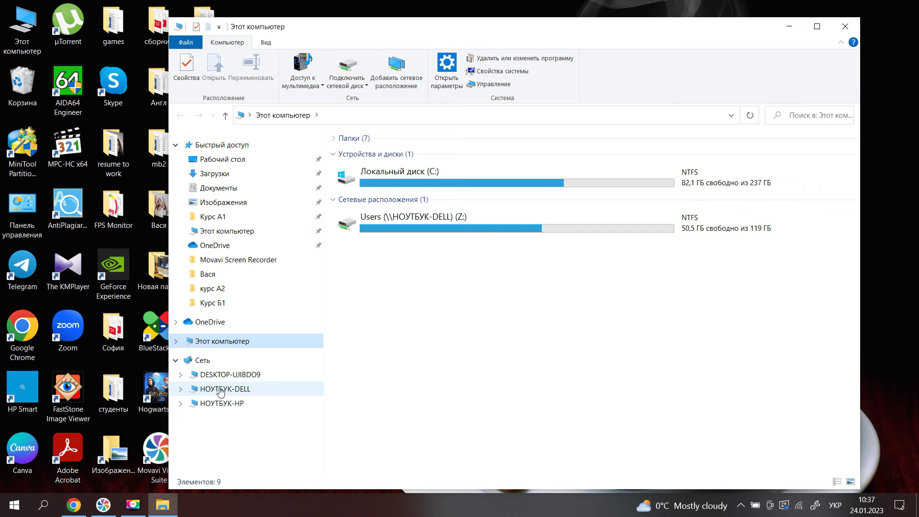
click(257, 391)
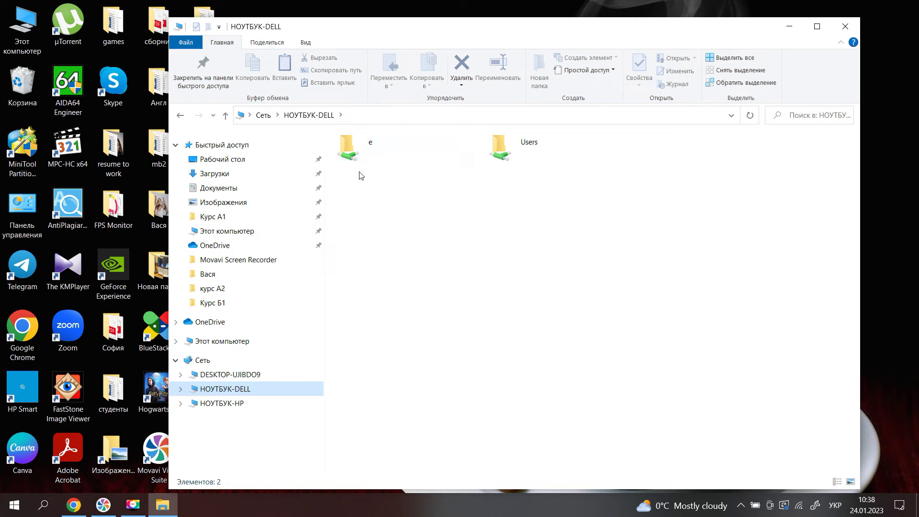
double_click(363, 147)
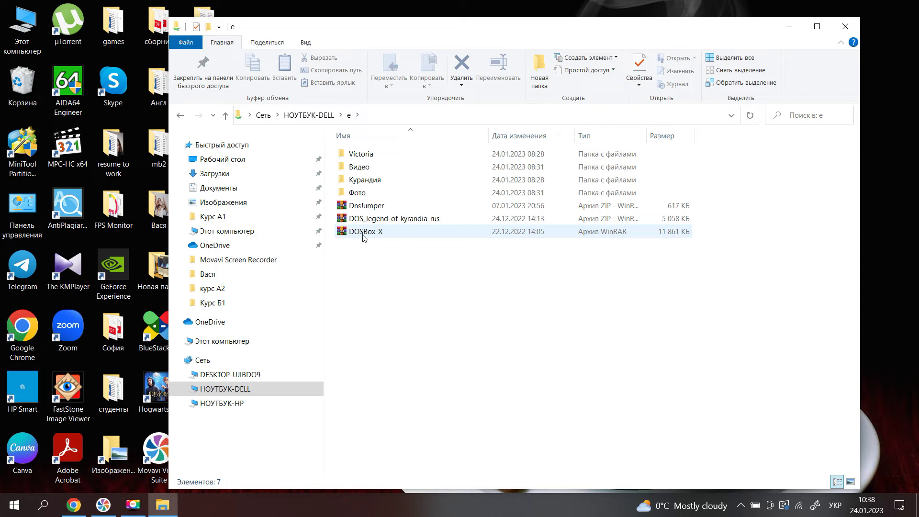
click(374, 153)
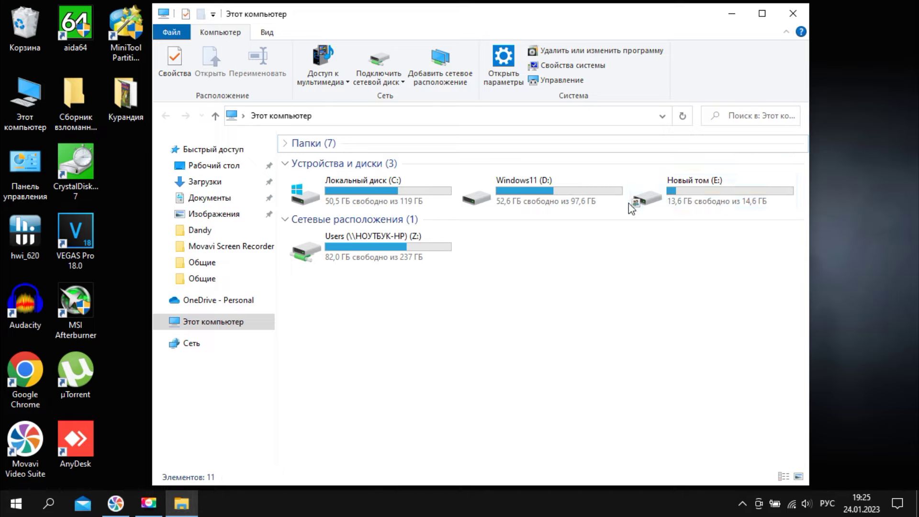
Step: Turn off sharing of drive Новый том (E:) in its advanced sharing settings and close its properties
right_click(645, 193)
click(712, 480)
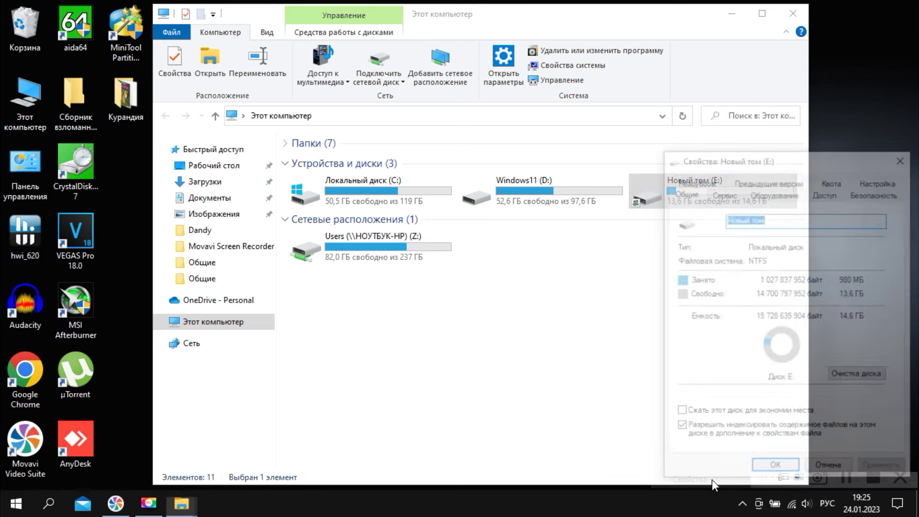
click(841, 193)
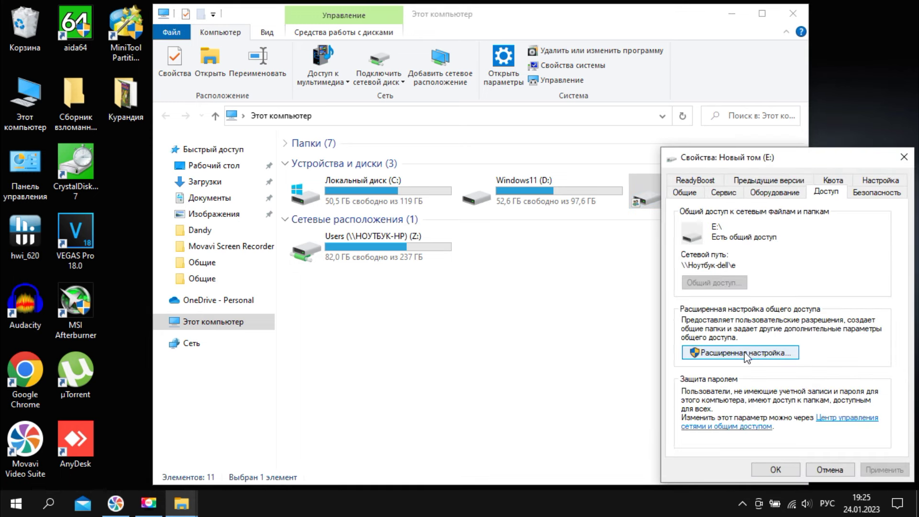
click(745, 353)
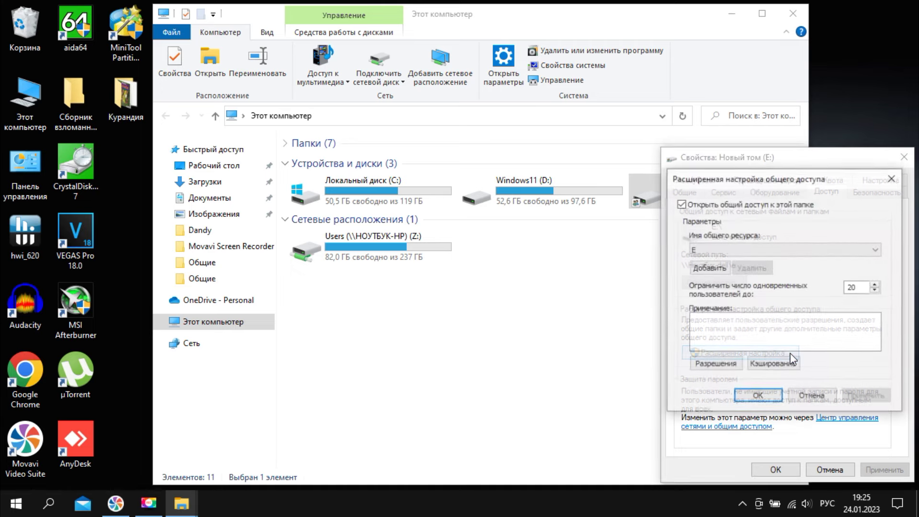
click(680, 204)
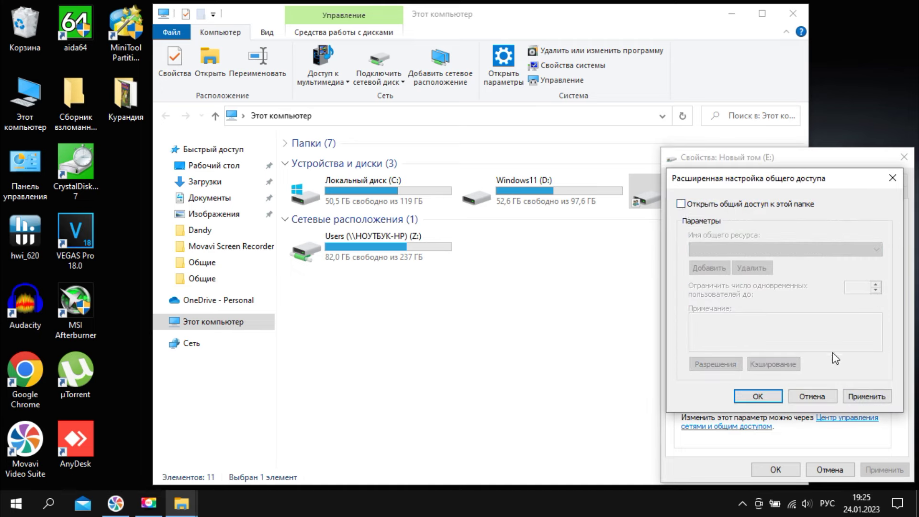
click(759, 396)
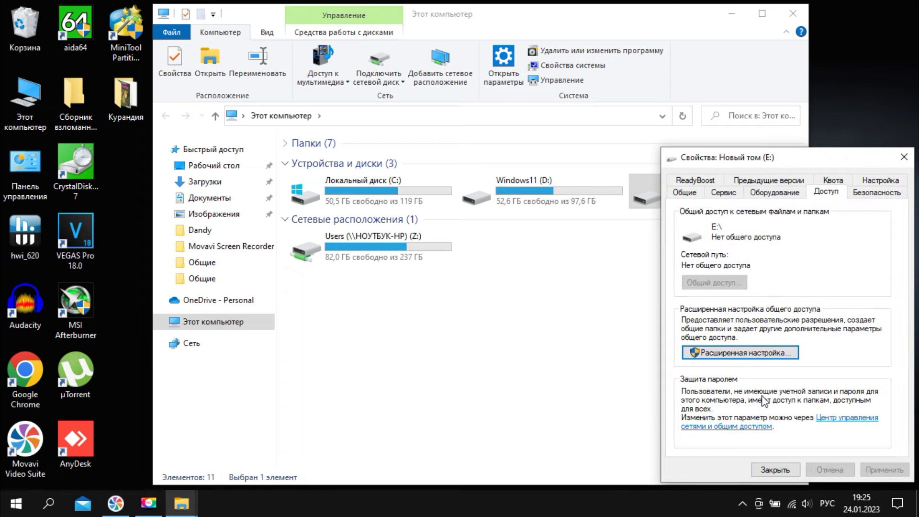
click(778, 467)
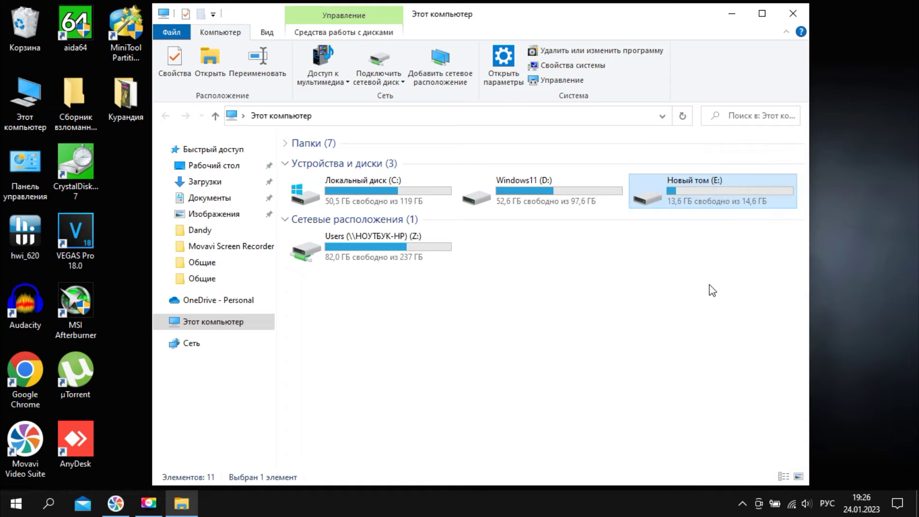